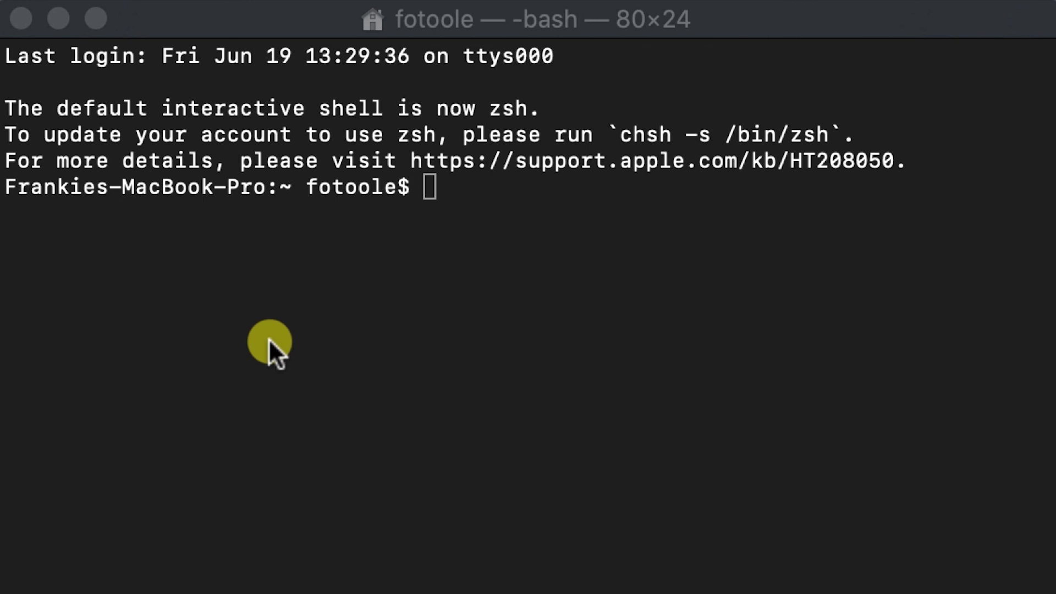
Step: Start an SSH tunnel forwarding port 5901 to the remote server
click(319, 430)
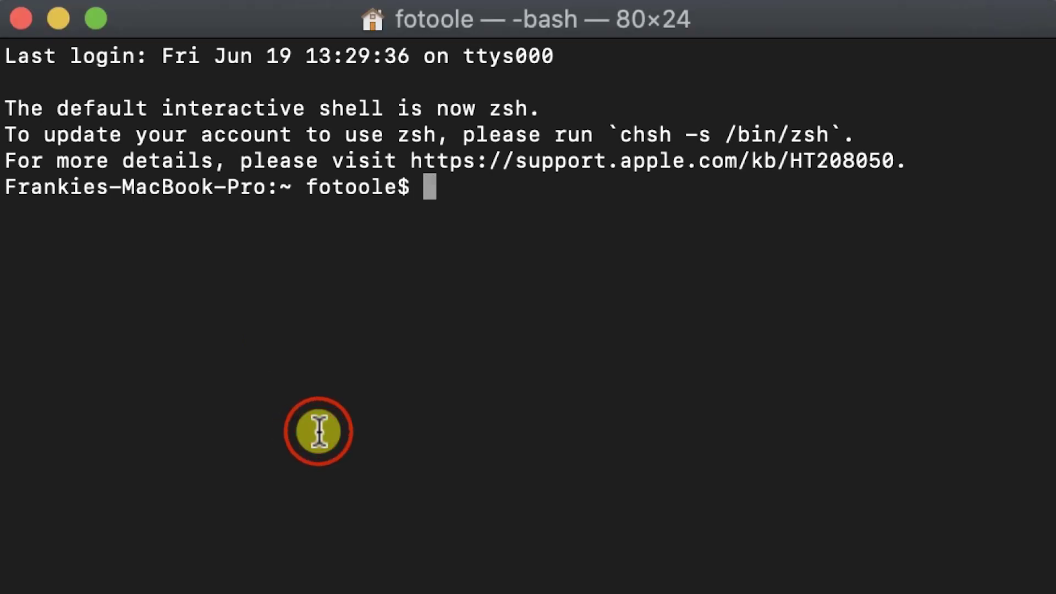
key(super+v)
key(Return)
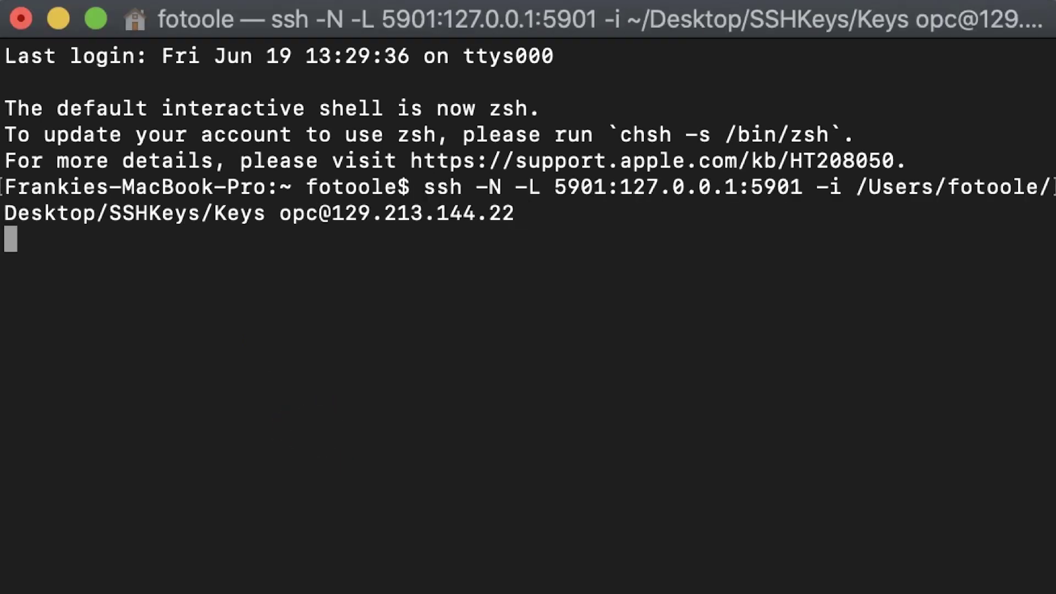
Step: In a second tab, copy datagateway-linux-5.6.0.zip to /home/opc on the server with scp
key(super+t)
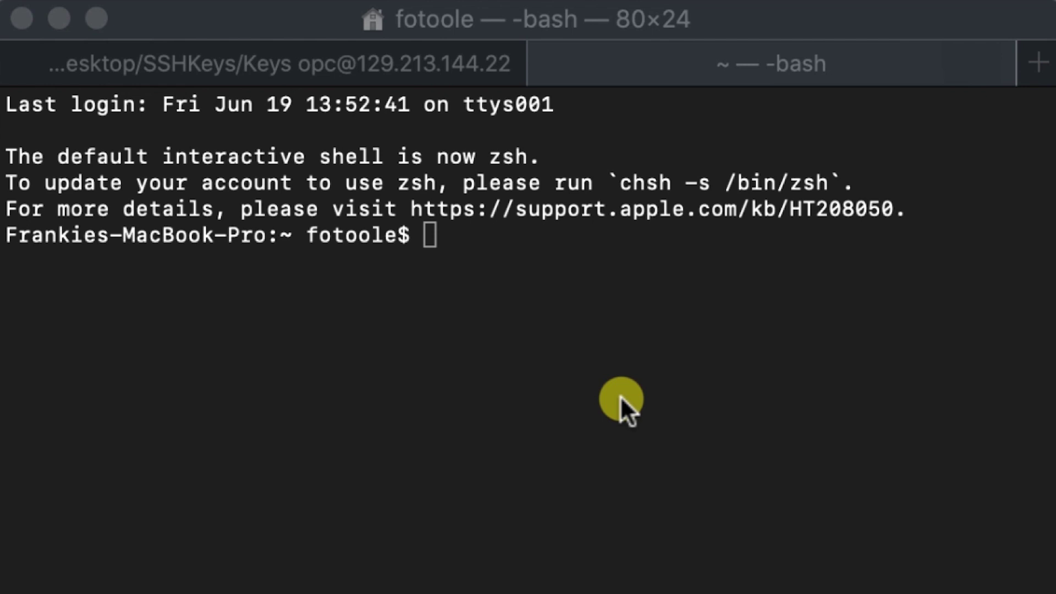
key(super+v)
key(Return)
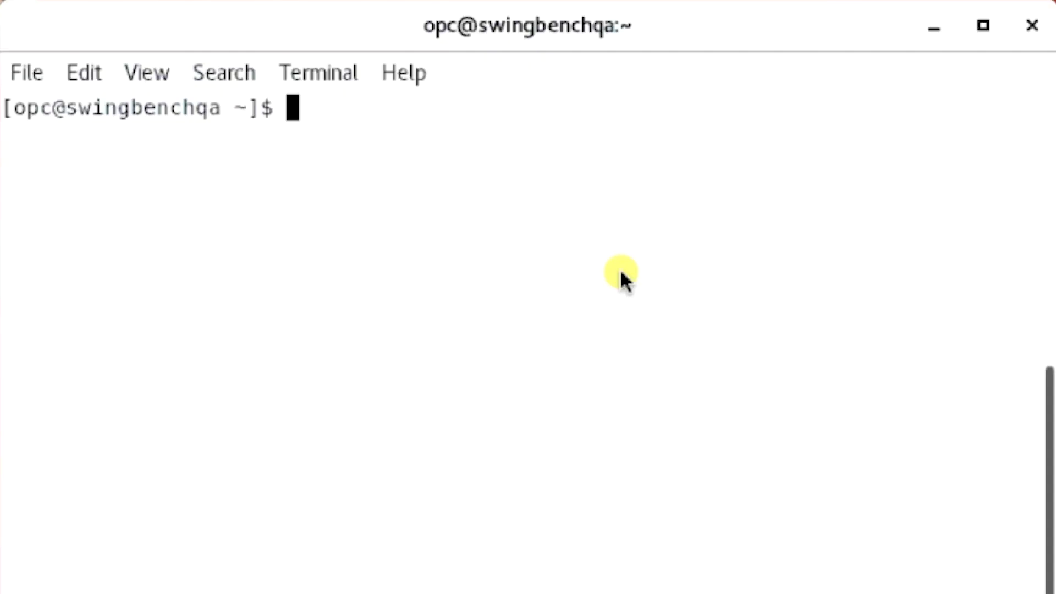
Step: Unzip datagateway-linux-5.6.0.zip and confirm datagateway-linux-5.6.0.bin is present
text(ls)
key(Return)
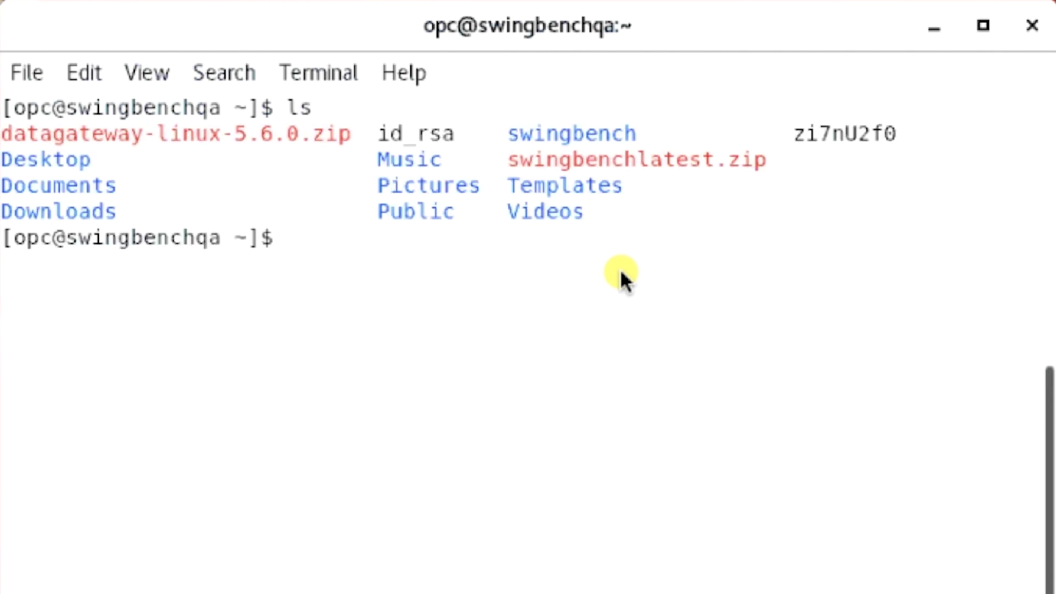
text(unzip datagateway-linux-5.6.0.zip)
key(Return)
text(ls)
key(Return)
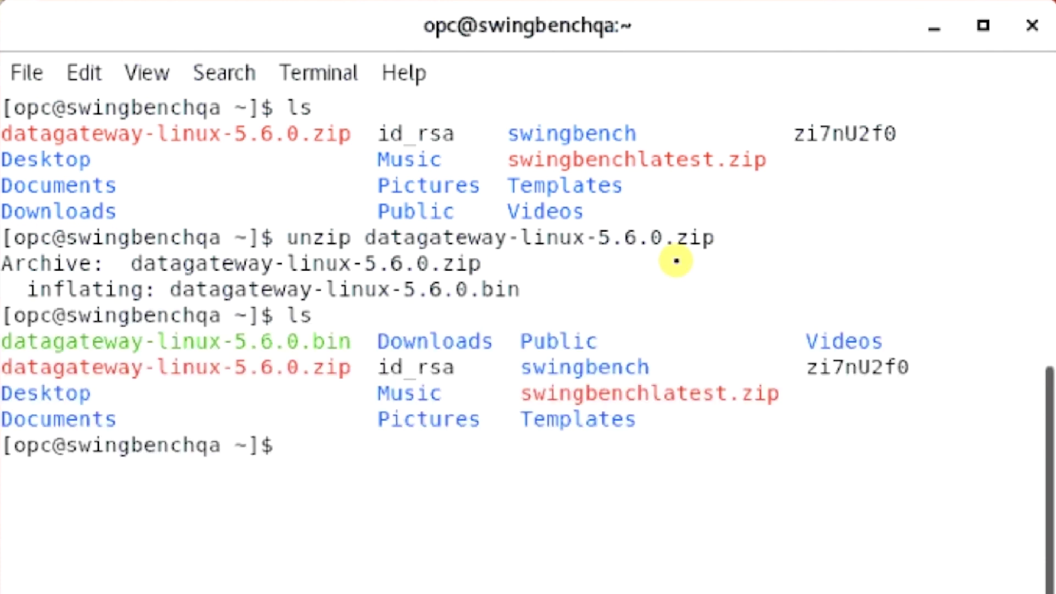
Step: Launch the ./datagateway-linux-5.6.0.bin installer
text(./datagate_file.bin)
key(Return)
text(./datagateway-linux-5.6.0.bin)
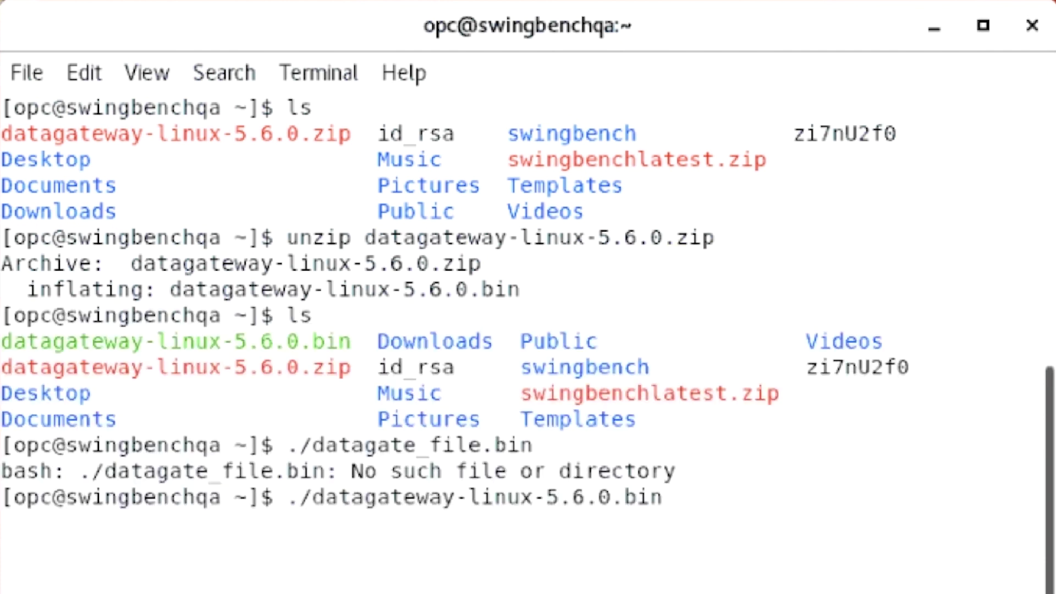
key(Return)
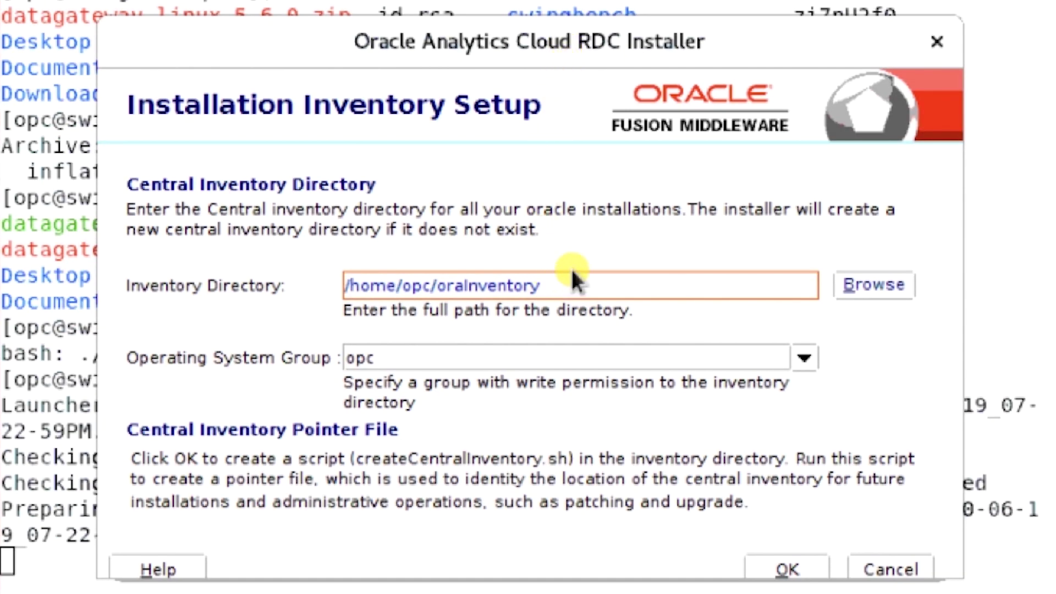
Step: Accept the inventory setup and the /home/opc/Oracle/Middleware/Oracle_Home location, keeping Remote Data Gateway
click(779, 562)
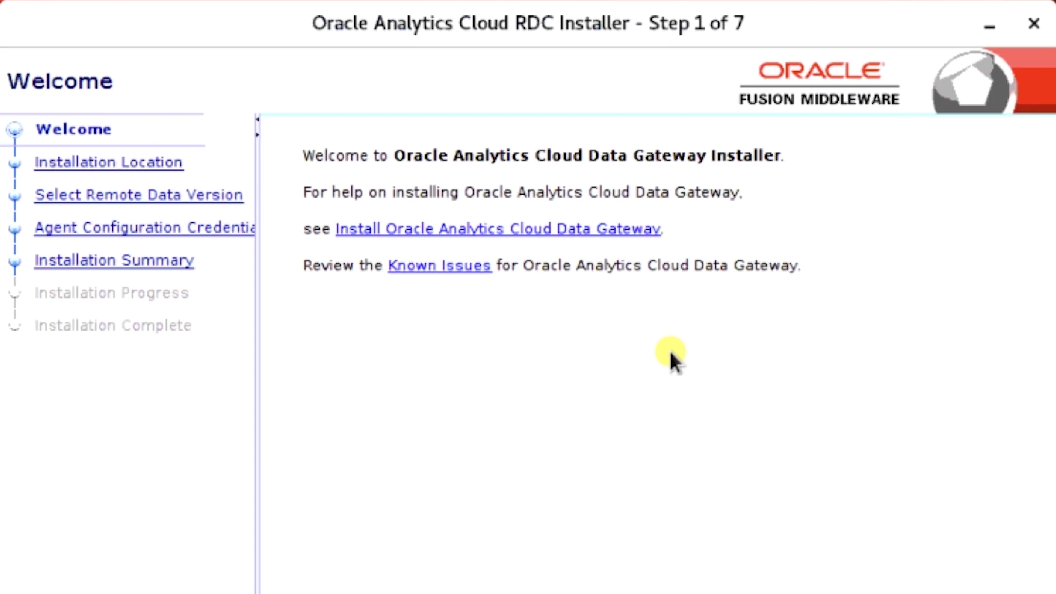
click(804, 572)
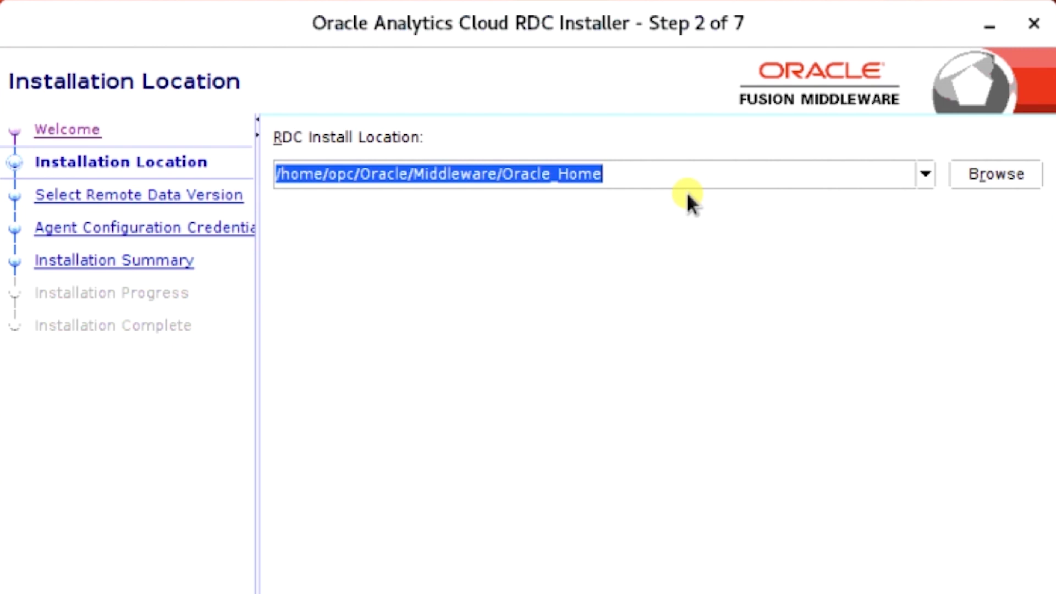
click(787, 573)
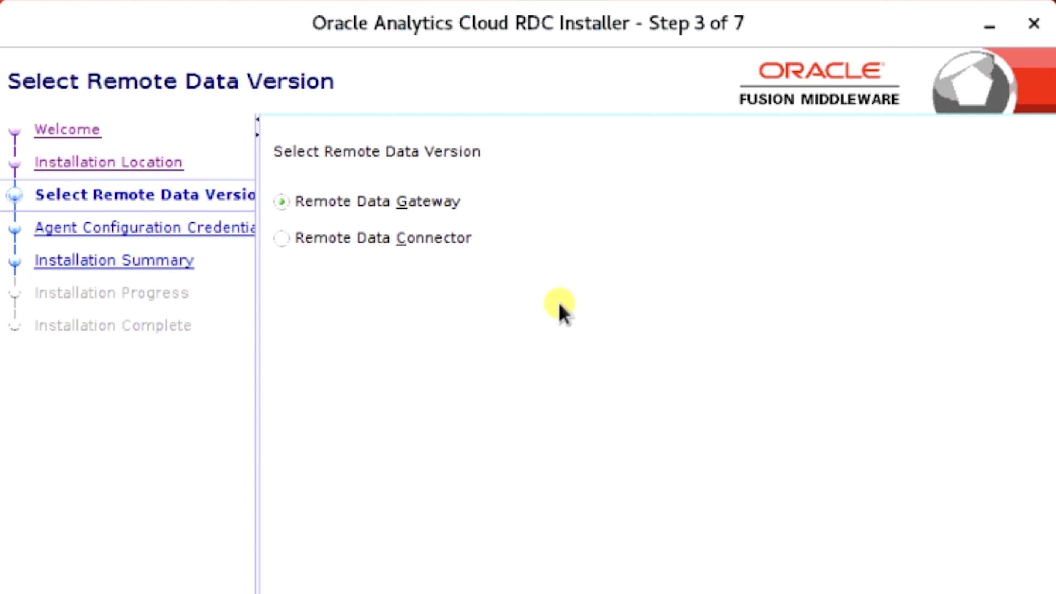
click(781, 572)
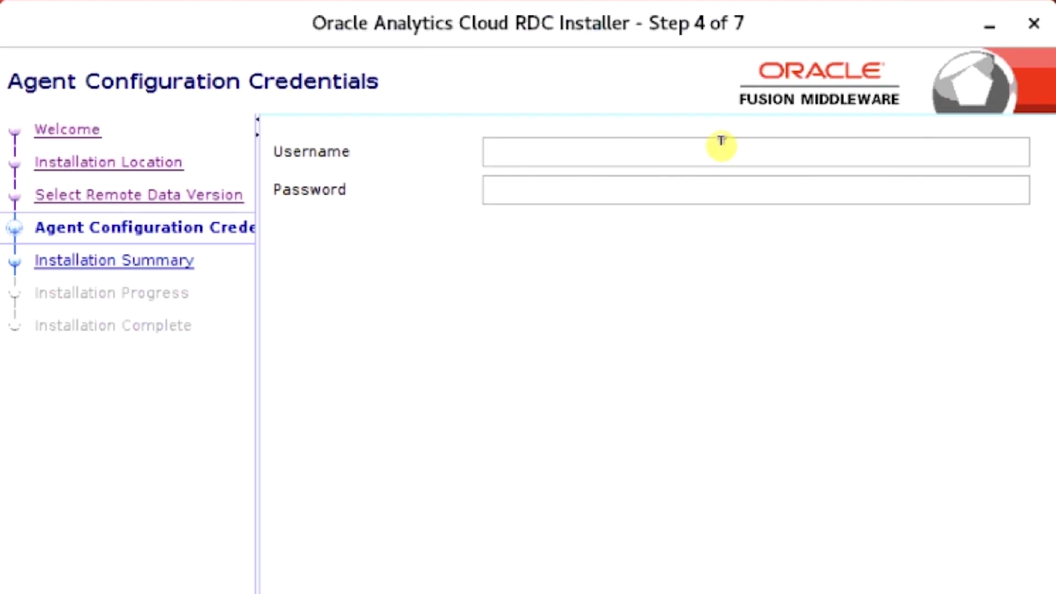
Step: Set the agent username to 'admin', enter its password, and continue to the summary
click(713, 147)
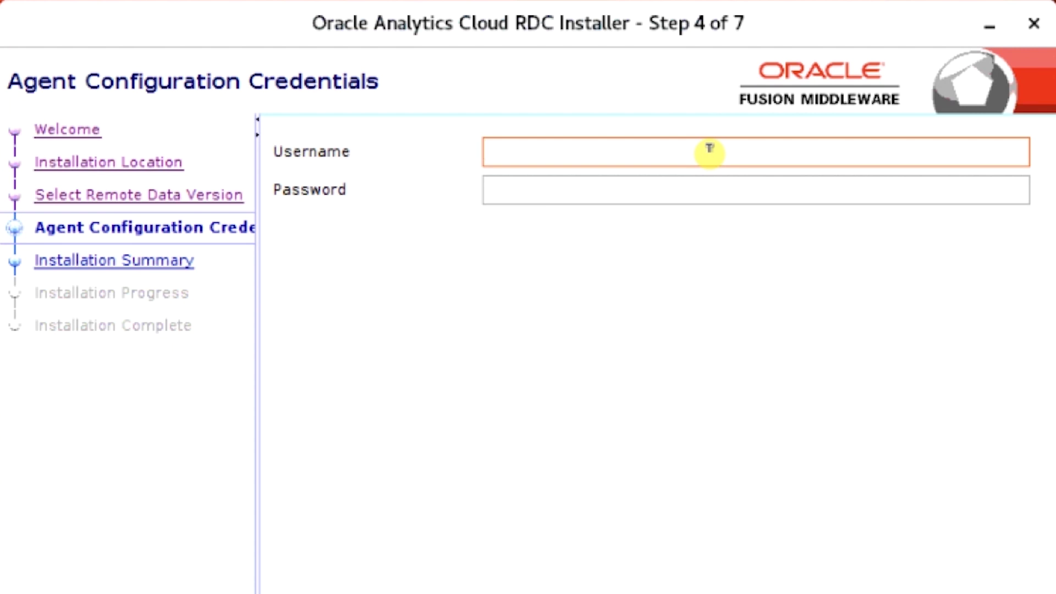
text(admin)
key(Tab)
text(admin1234567)
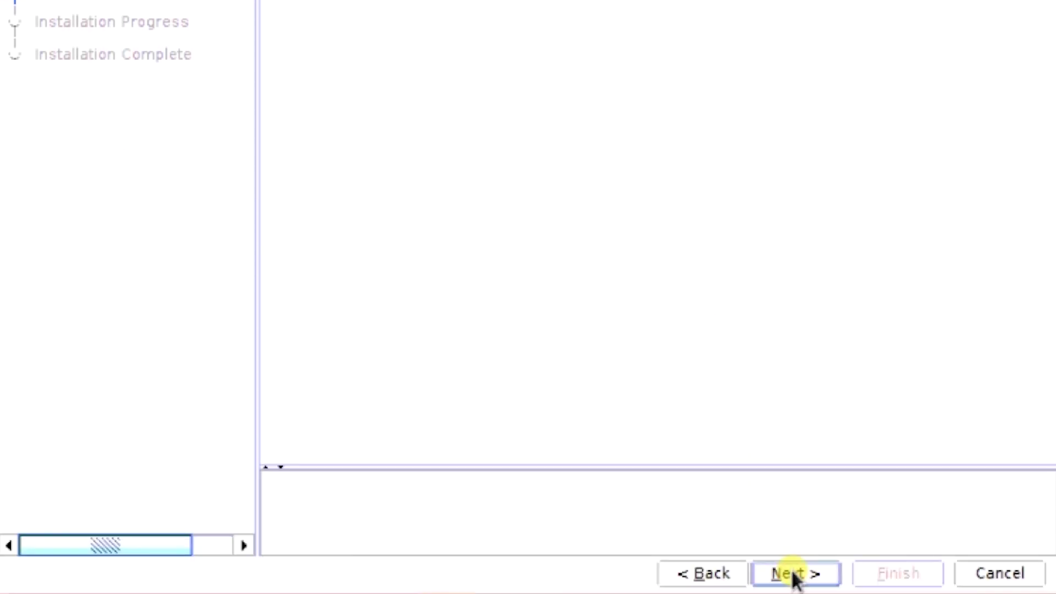
click(795, 574)
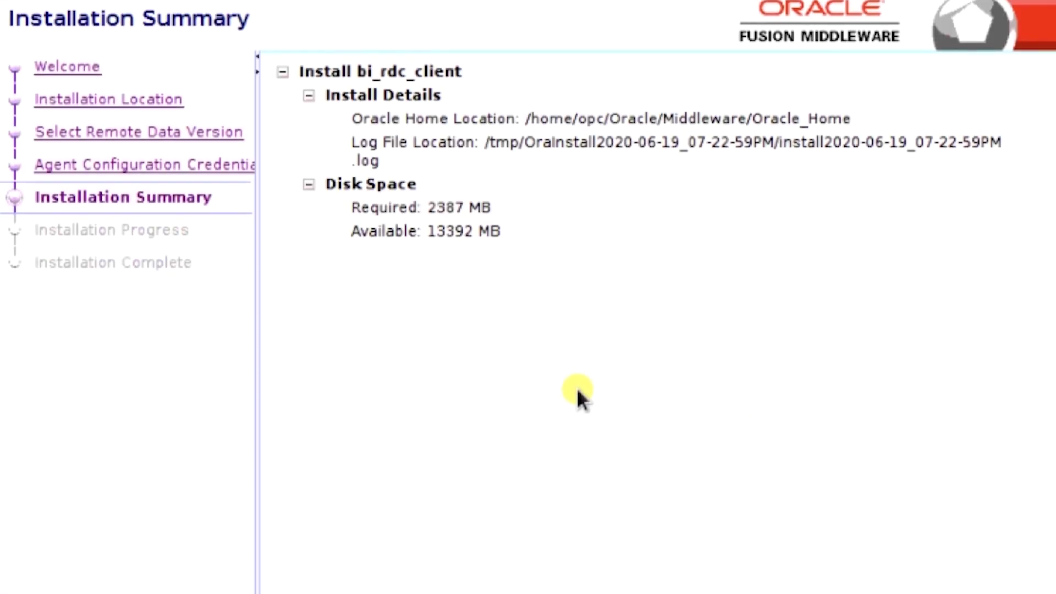
Step: Install bi_rdc_client and finish the installer with Start Jetty selected
click(908, 574)
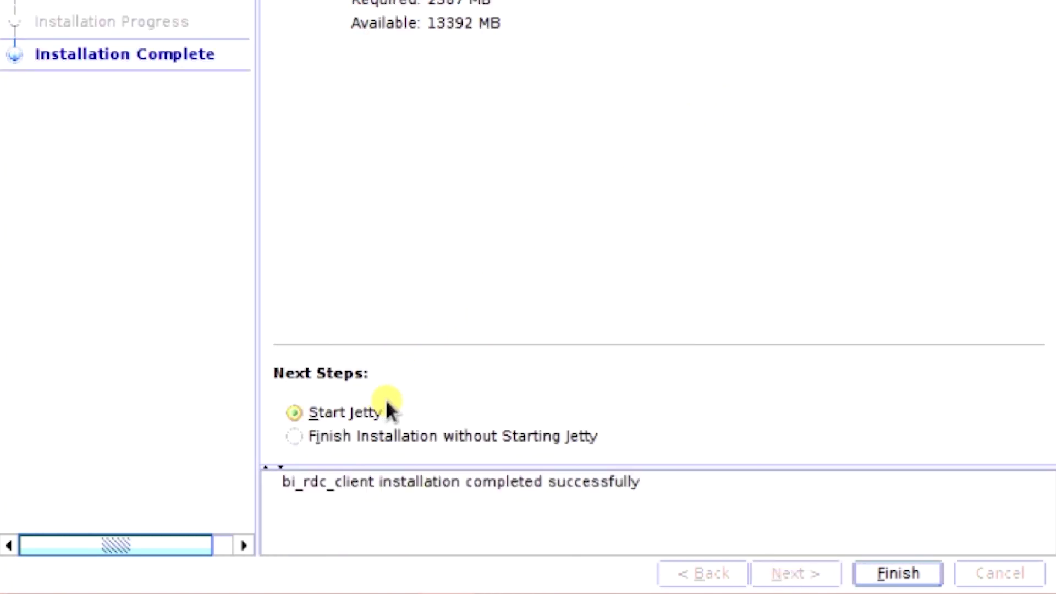
click(899, 573)
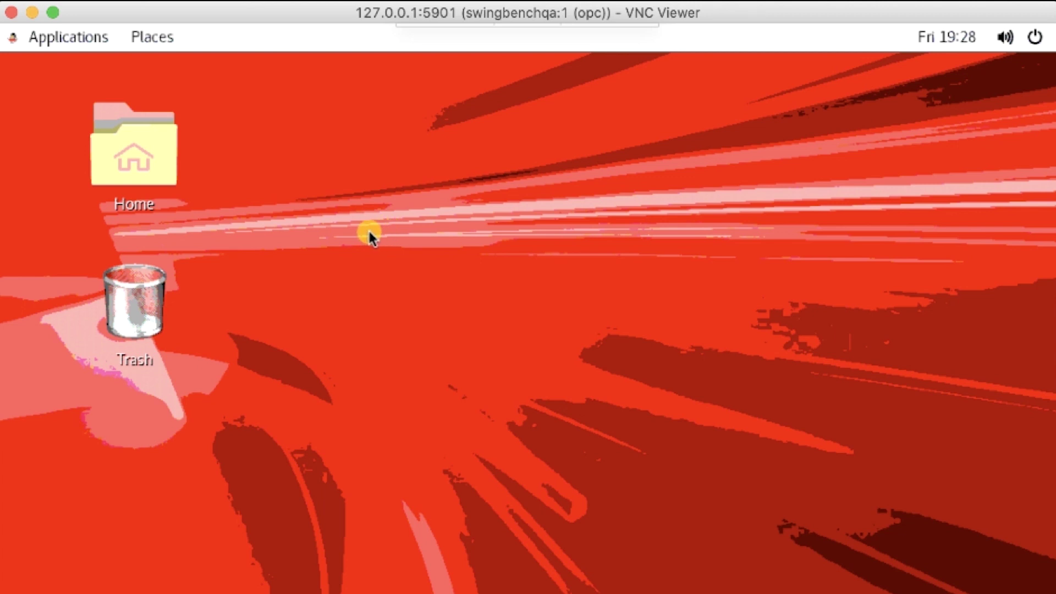
Step: Open the Data Gateway config page in Firefox and sign in as admin
click(72, 37)
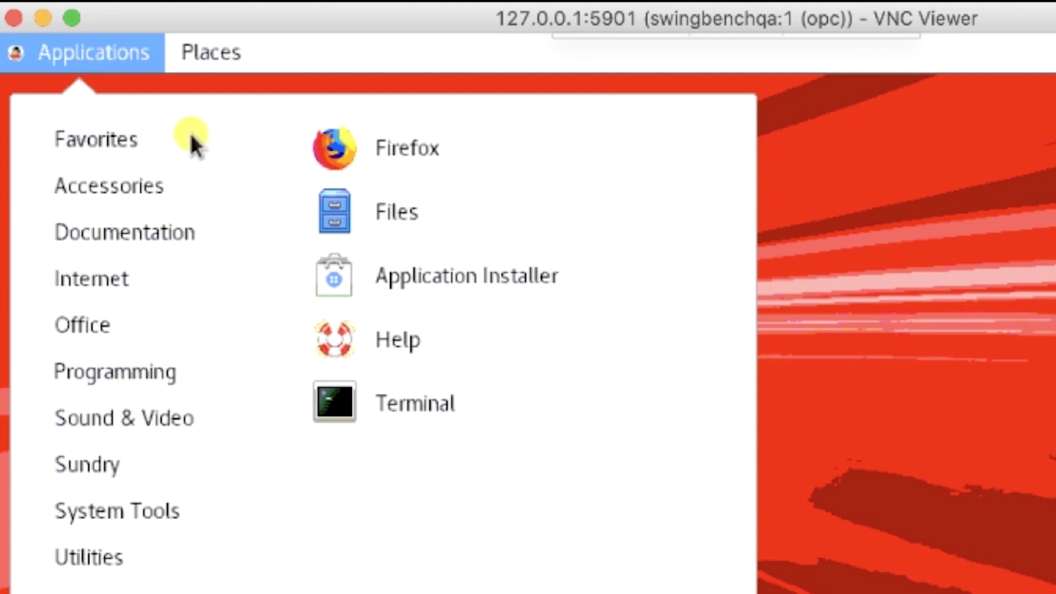
click(407, 147)
click(837, 208)
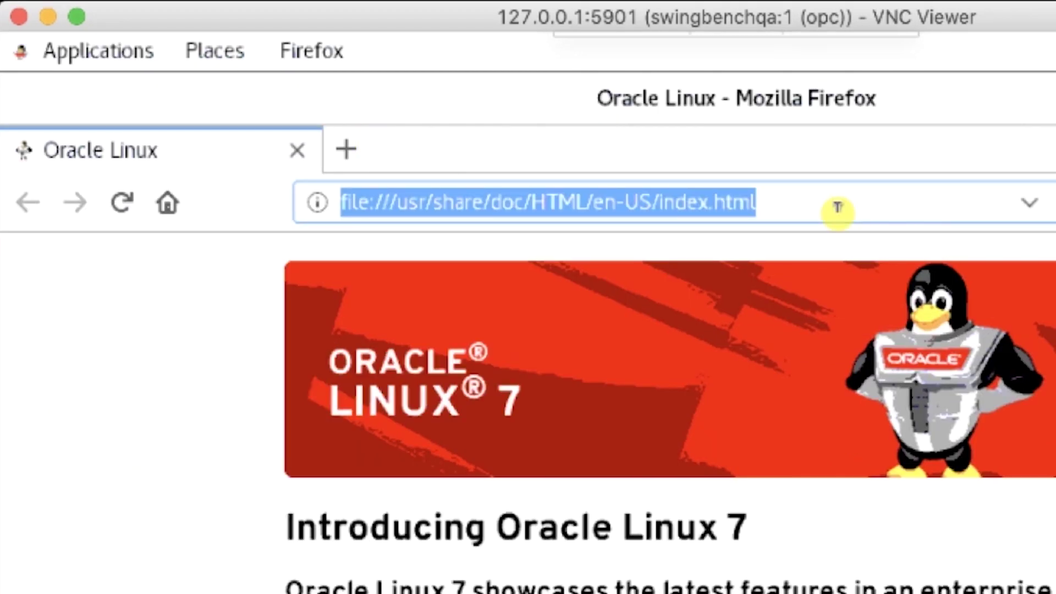
text(http://localhost:8080/obiee/config.jsp)
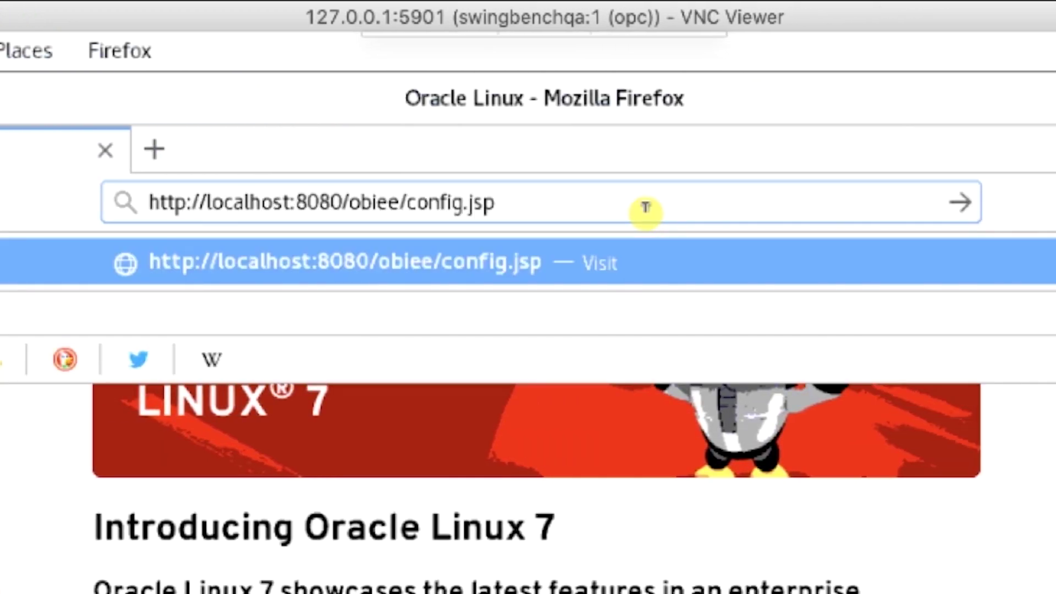
key(Return)
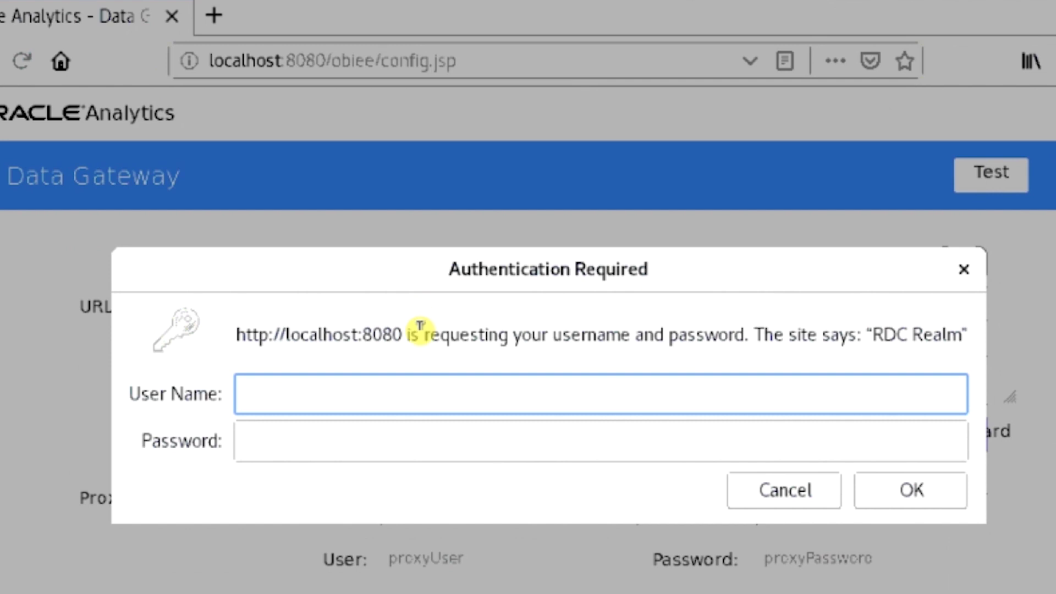
text(admin)
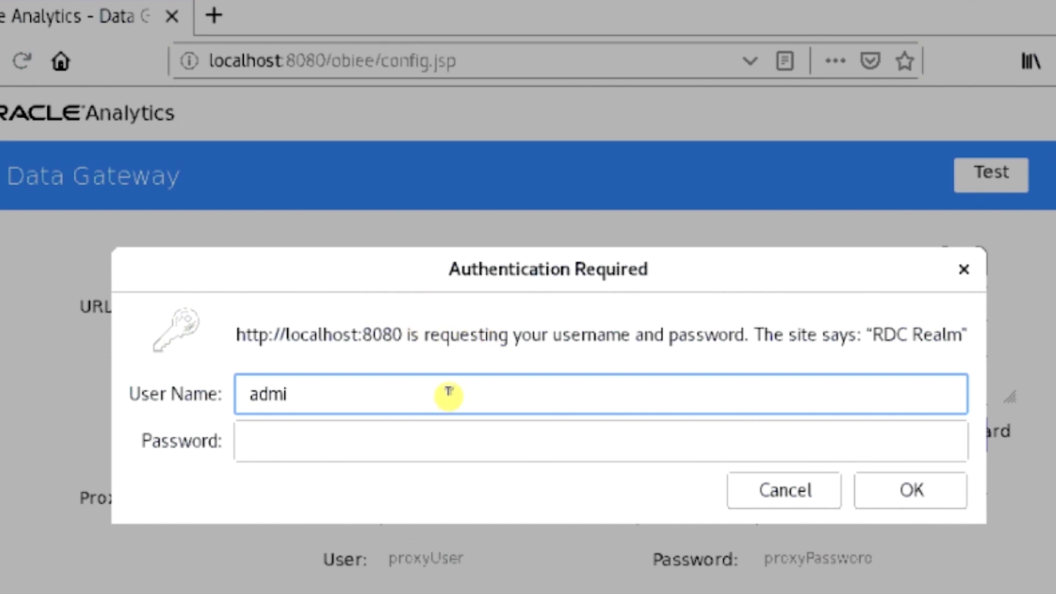
key(Tab)
text(*************)
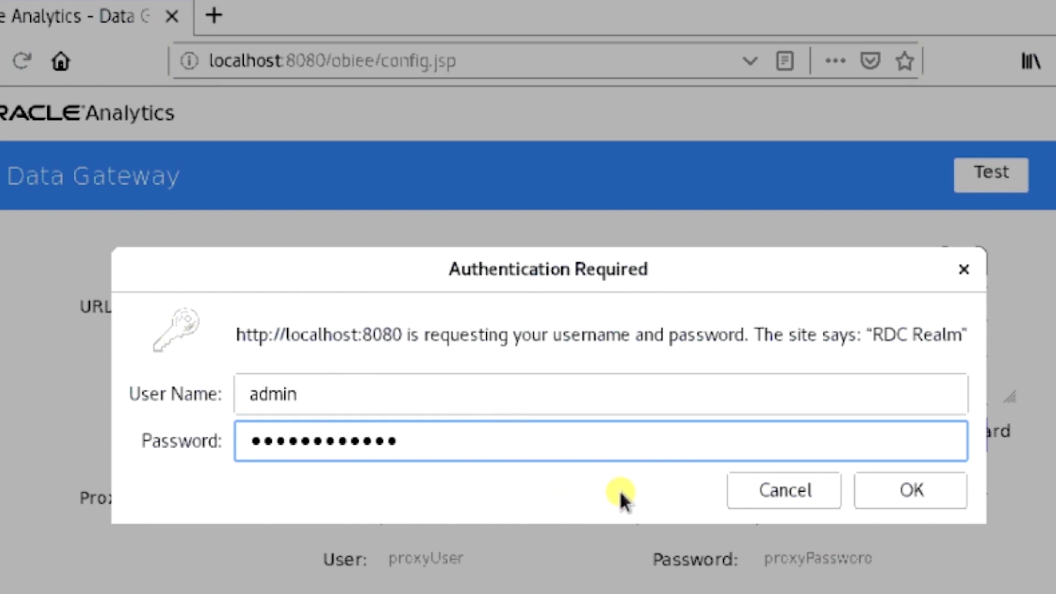
click(908, 491)
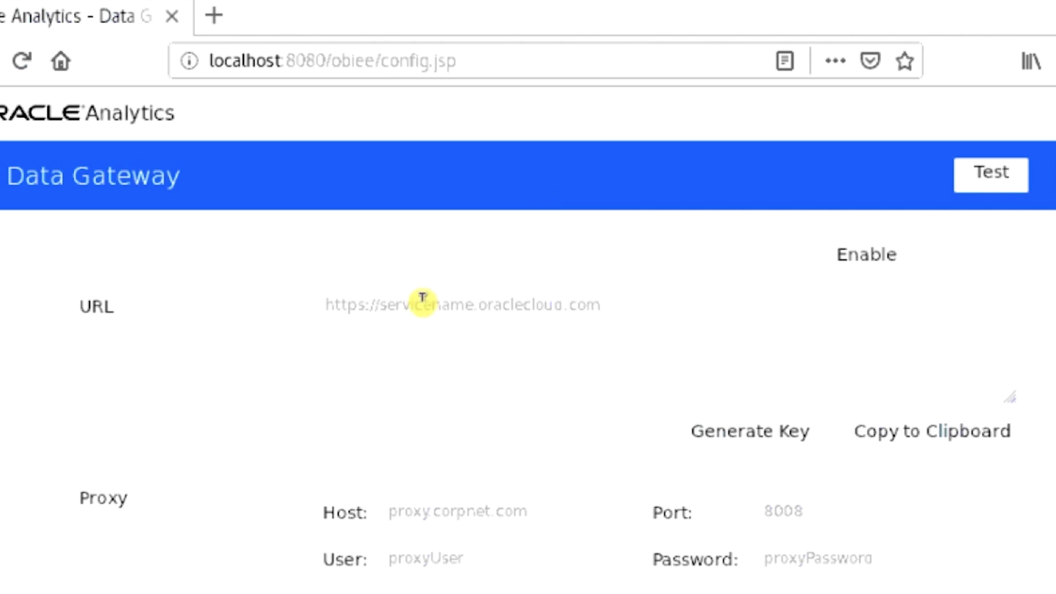
Step: Enter the Analytics Cloud instance URL, generate and copy the key, and save the configuration
click(408, 307)
text(https://oacdemo2-orasenatdpltintegration02.analytics.ocp.oraclecloud.com)
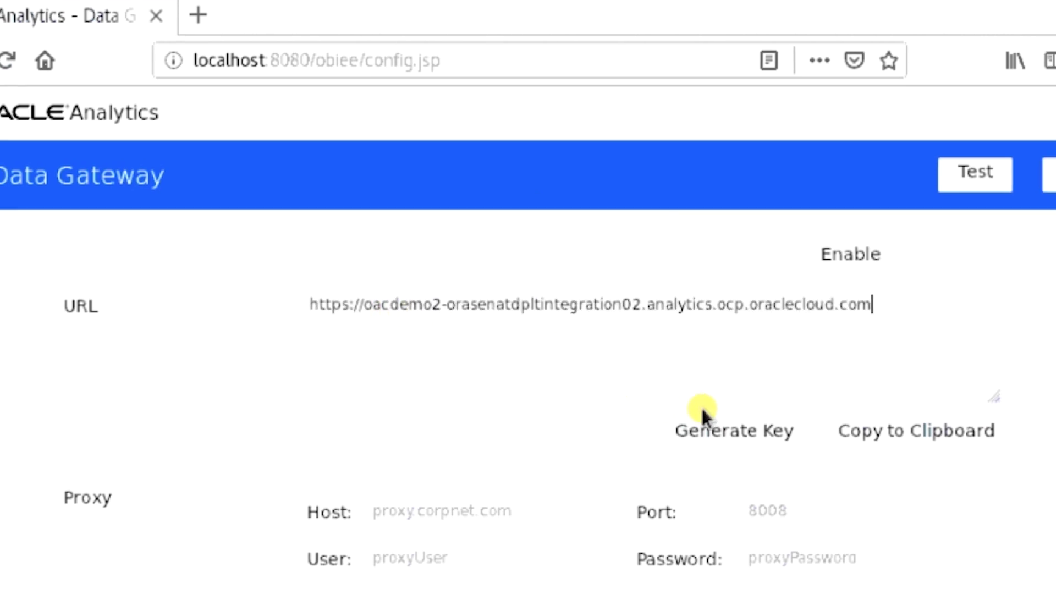
click(618, 430)
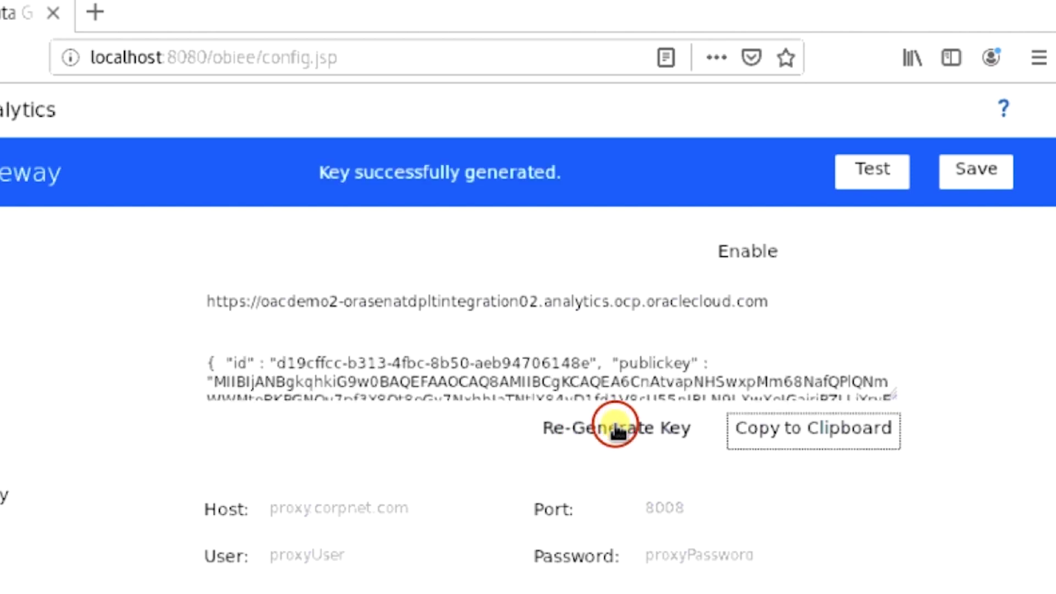
click(750, 431)
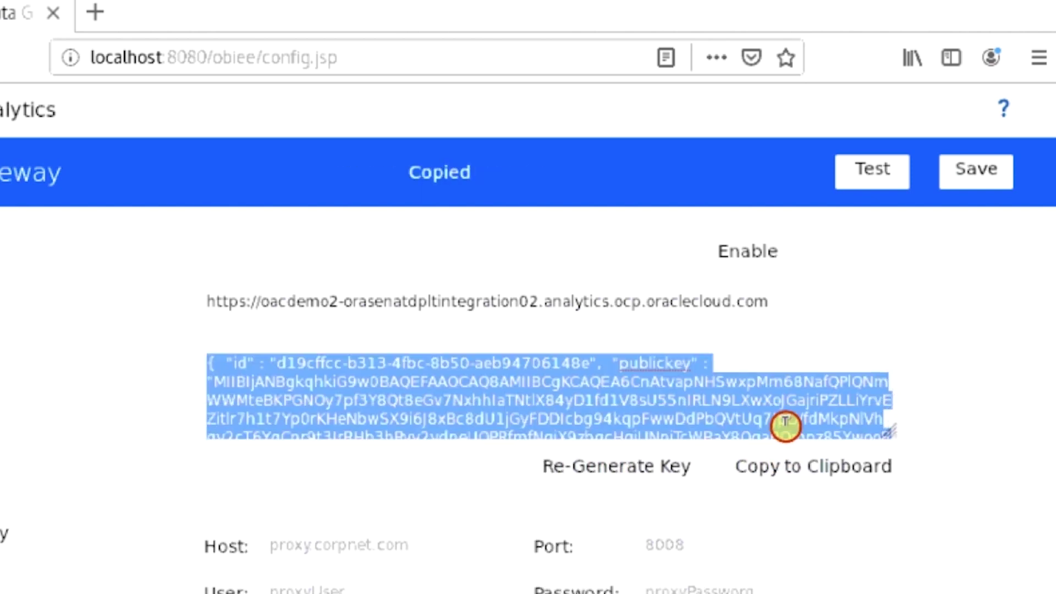
click(980, 165)
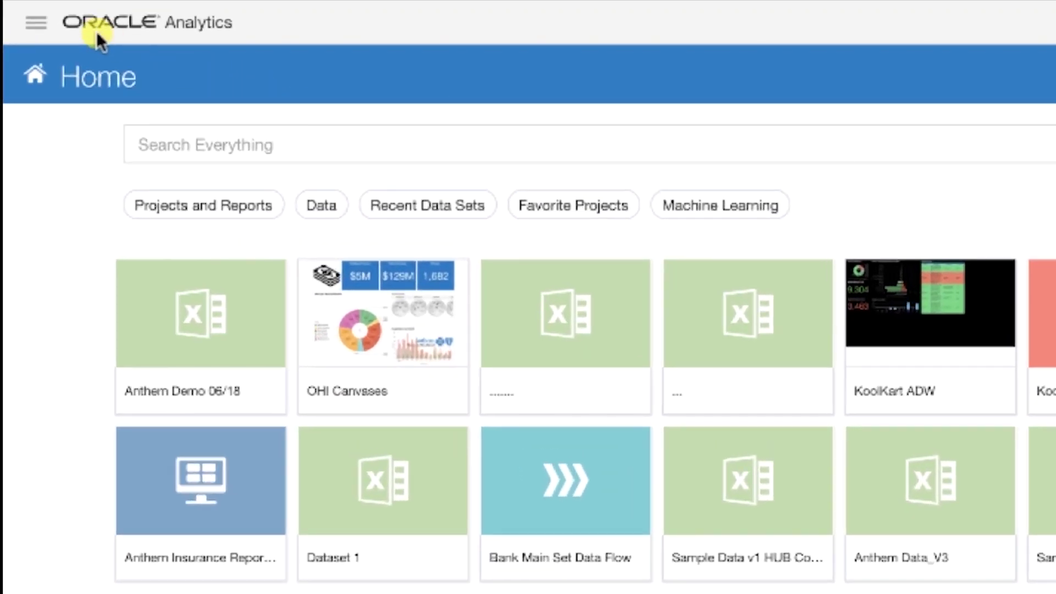
Step: In Console > Remote Data Connectivity, add a gateway using the pasted agent JSON public key
click(35, 25)
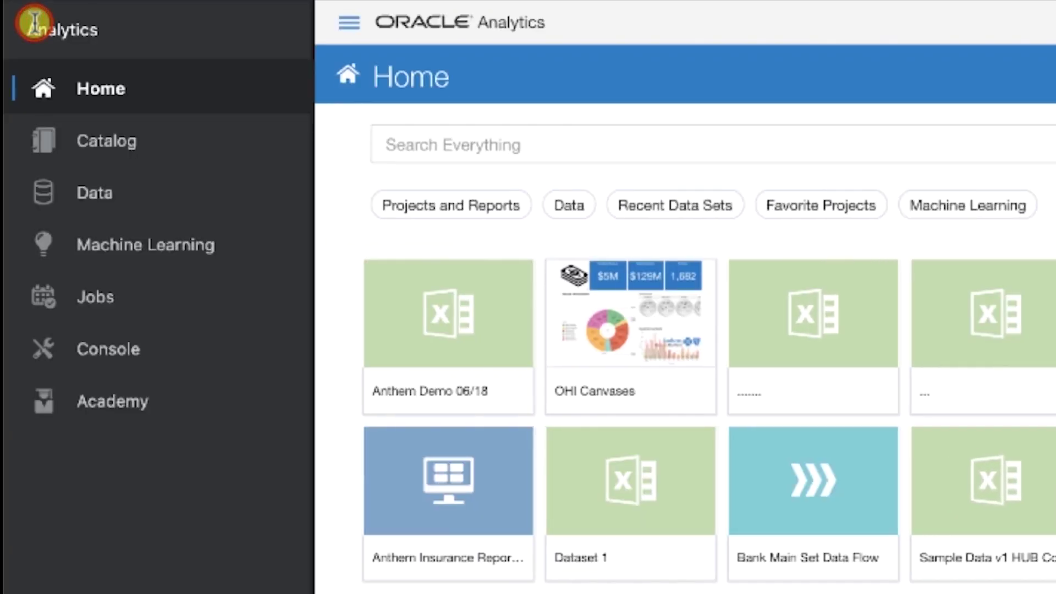
click(97, 343)
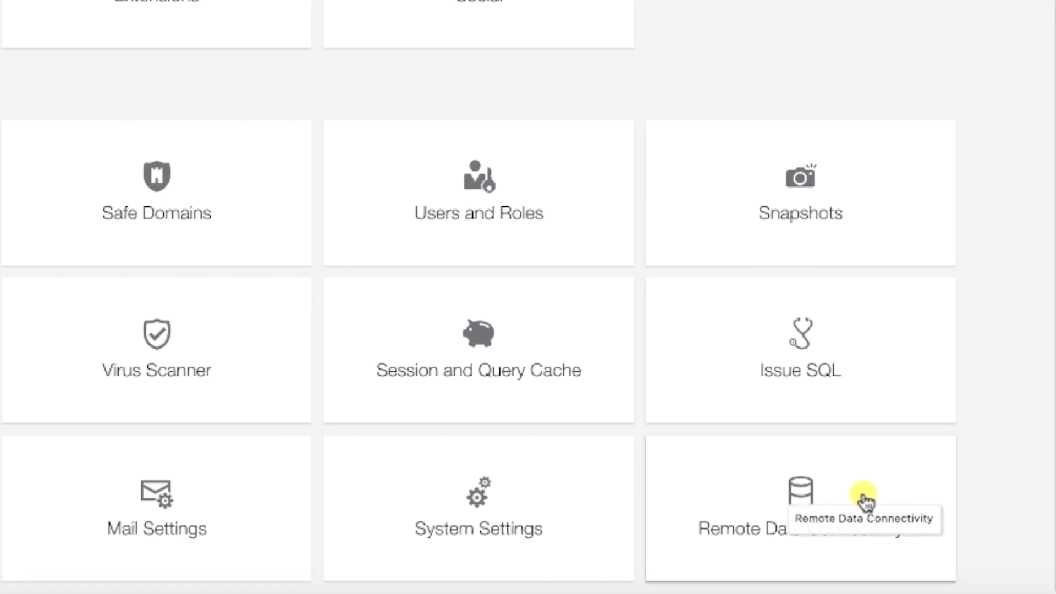
click(865, 501)
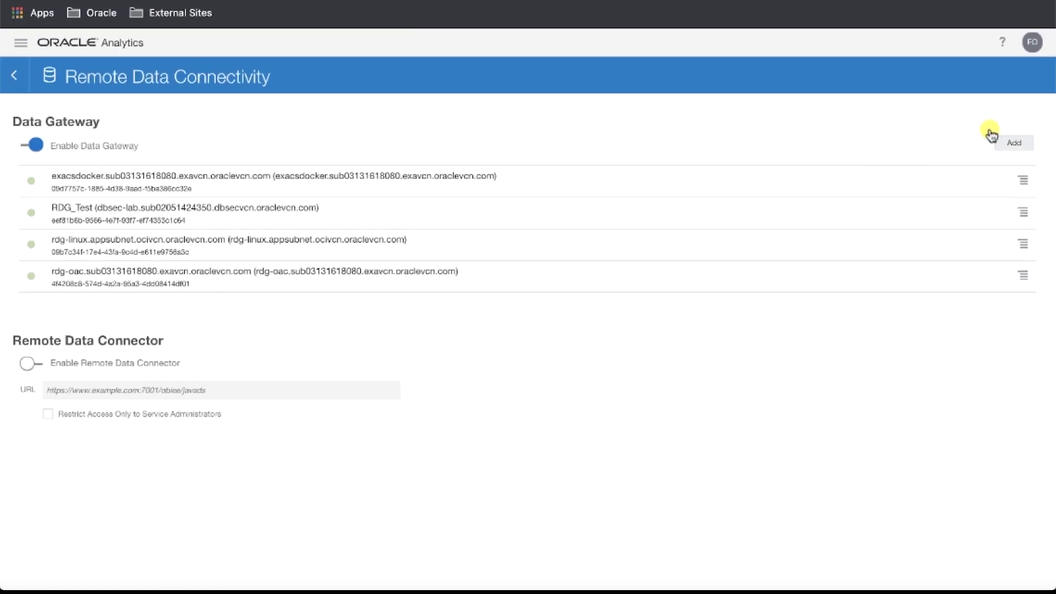
click(1014, 142)
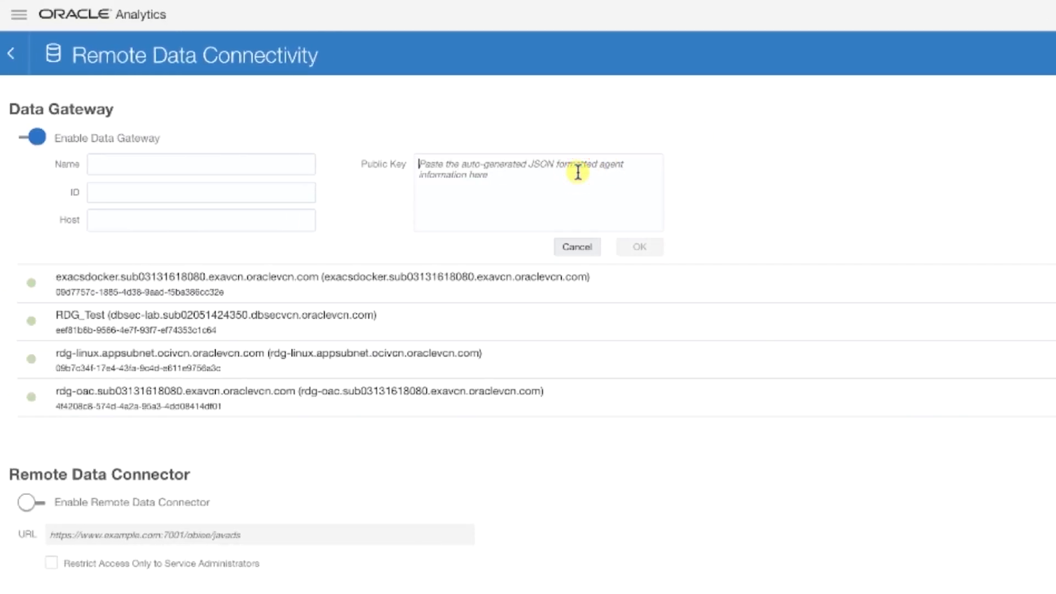
key(ctrl+v)
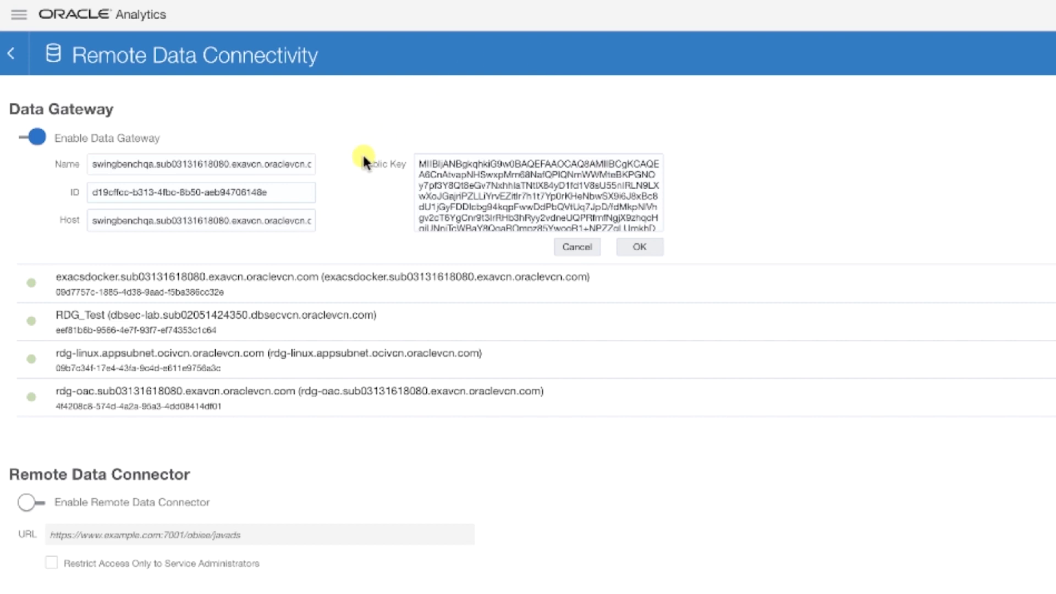
click(656, 249)
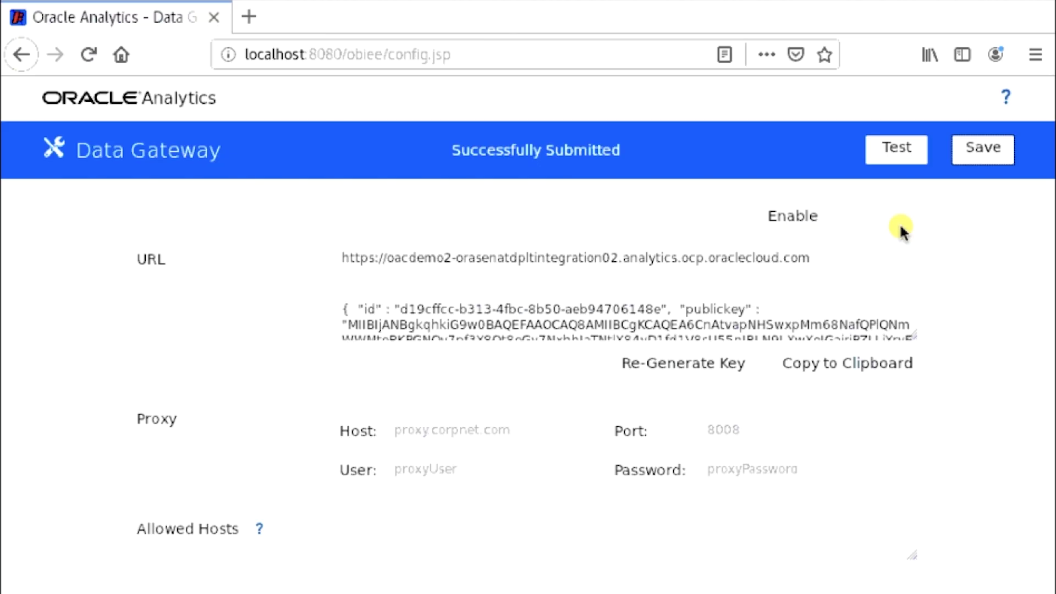
Step: Test the Data Gateway configuration to confirm it authenticates with Analytics Cloud
click(890, 153)
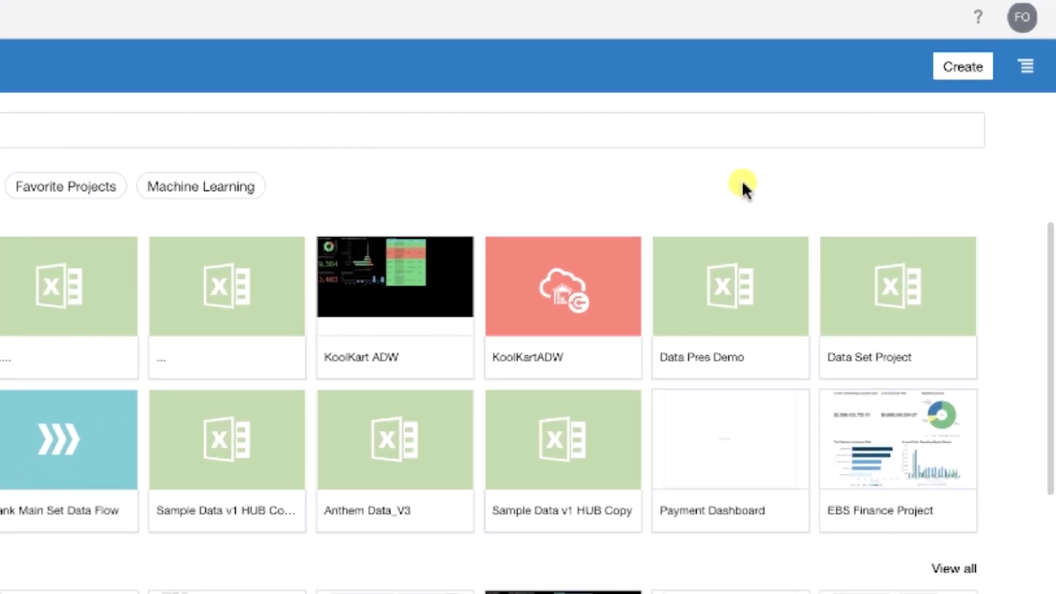
Step: Start a new Oracle Database connection, entering its name and the description 'My connection to OAC'
click(957, 65)
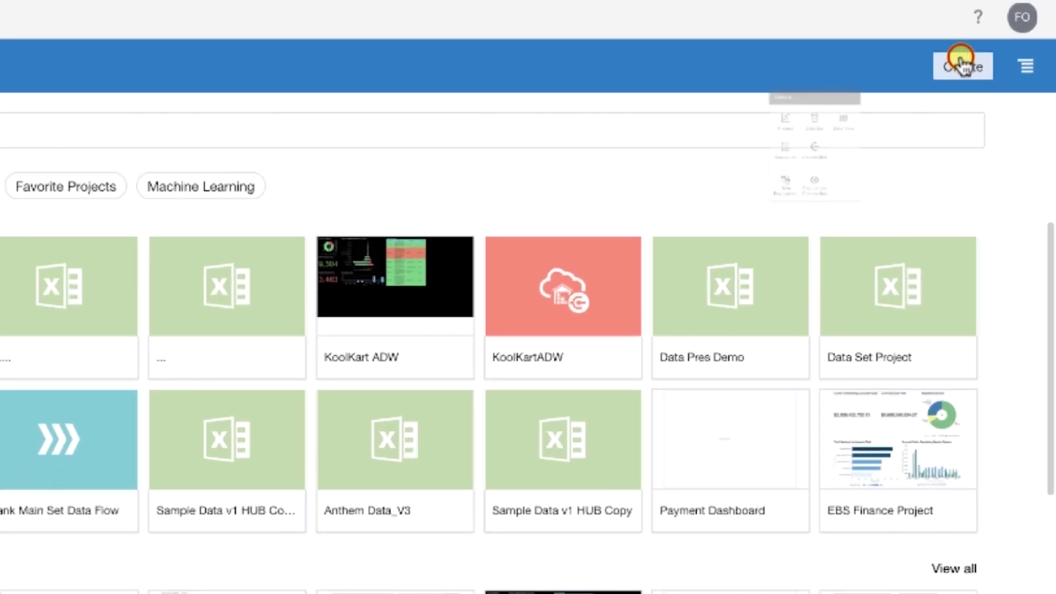
click(883, 231)
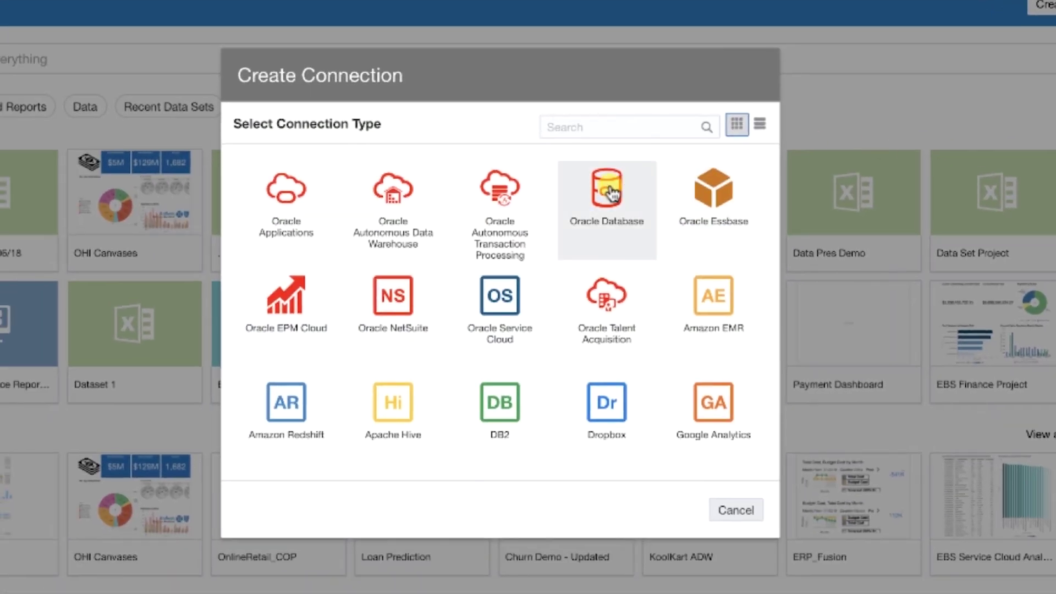
click(561, 213)
click(524, 166)
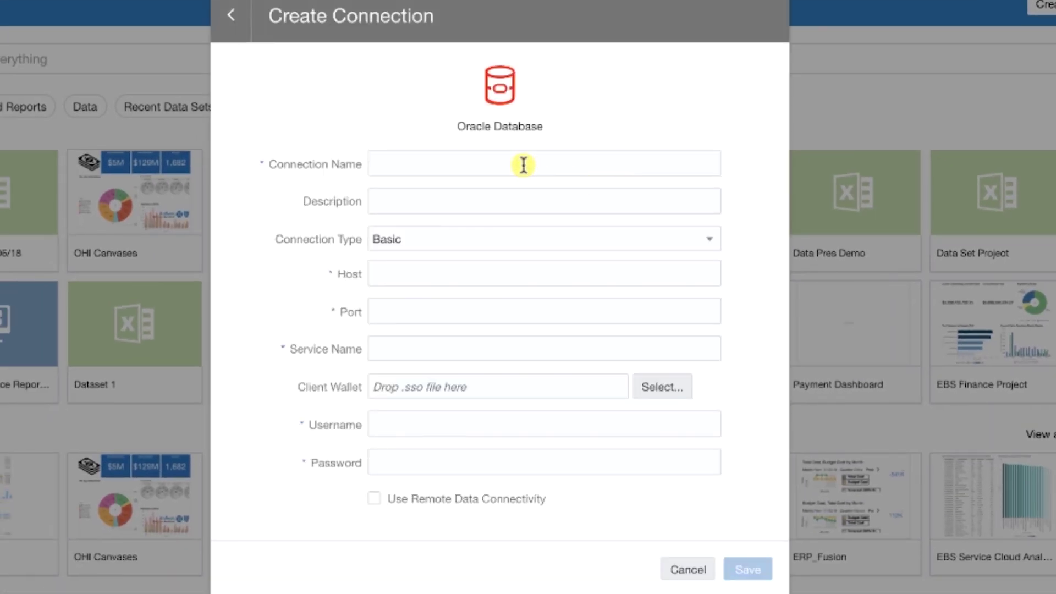
text(Exa)
text(CS_OAC_Frankie)
key(Tab)
text(My connection to OAC)
click(422, 266)
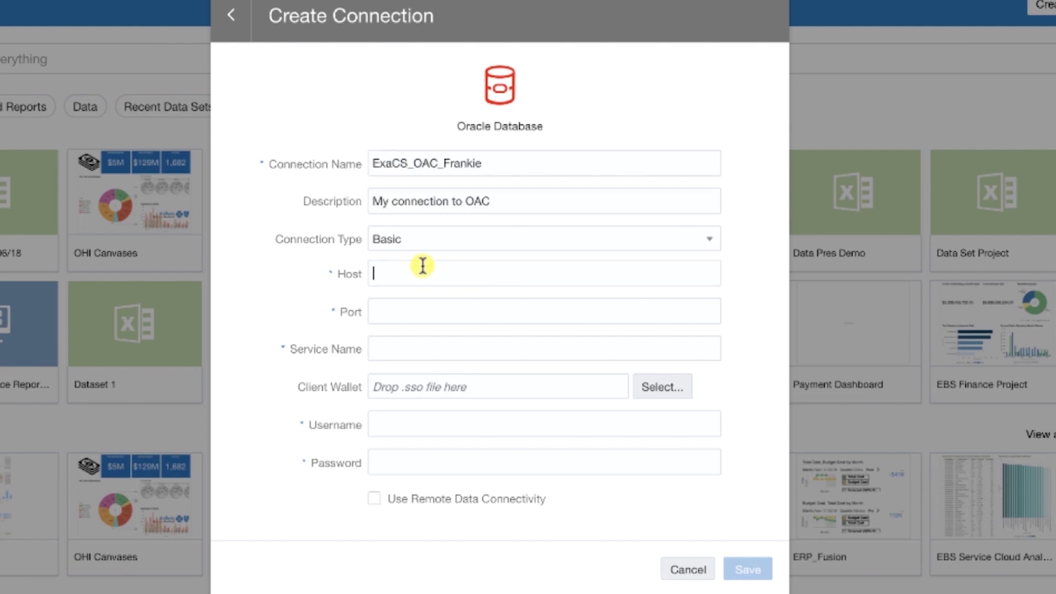
Step: Fill in the database host, port 1521, service name and login credentials
key(ctrl+v)
click(407, 303)
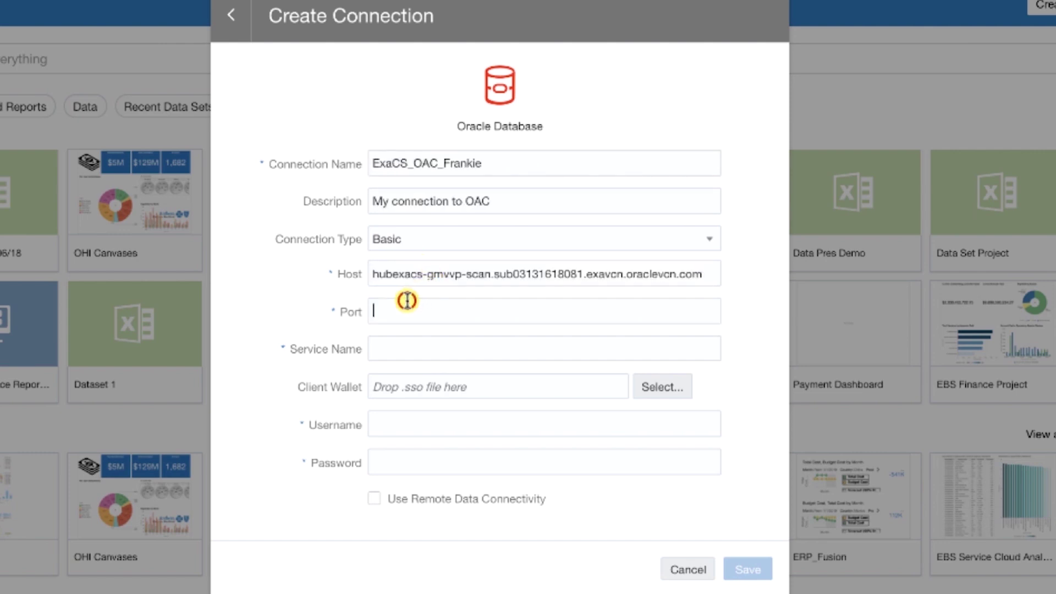
text(1521)
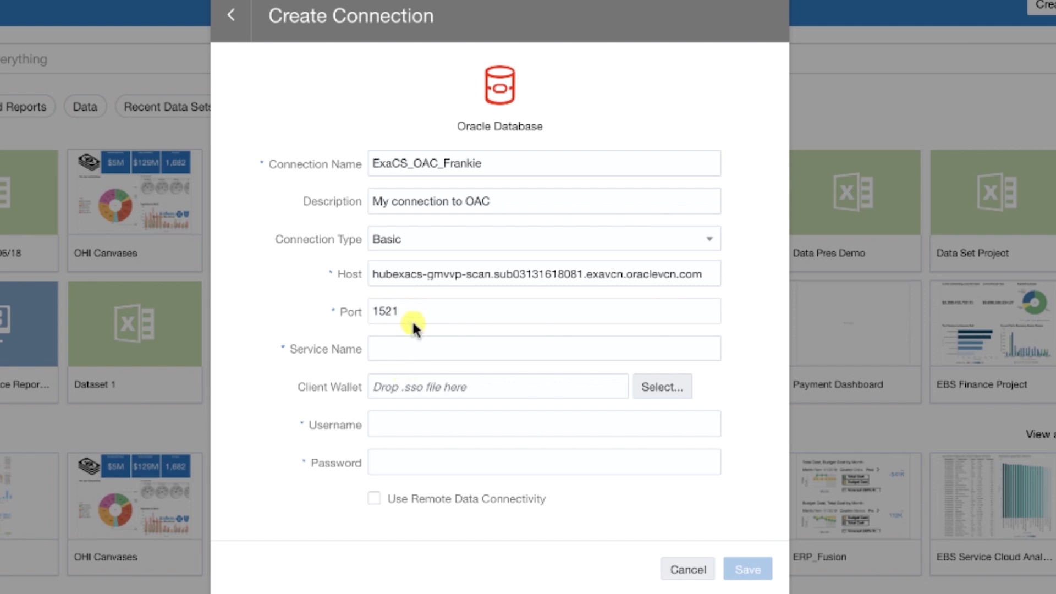
click(413, 349)
key(ctrl+v)
text(s)
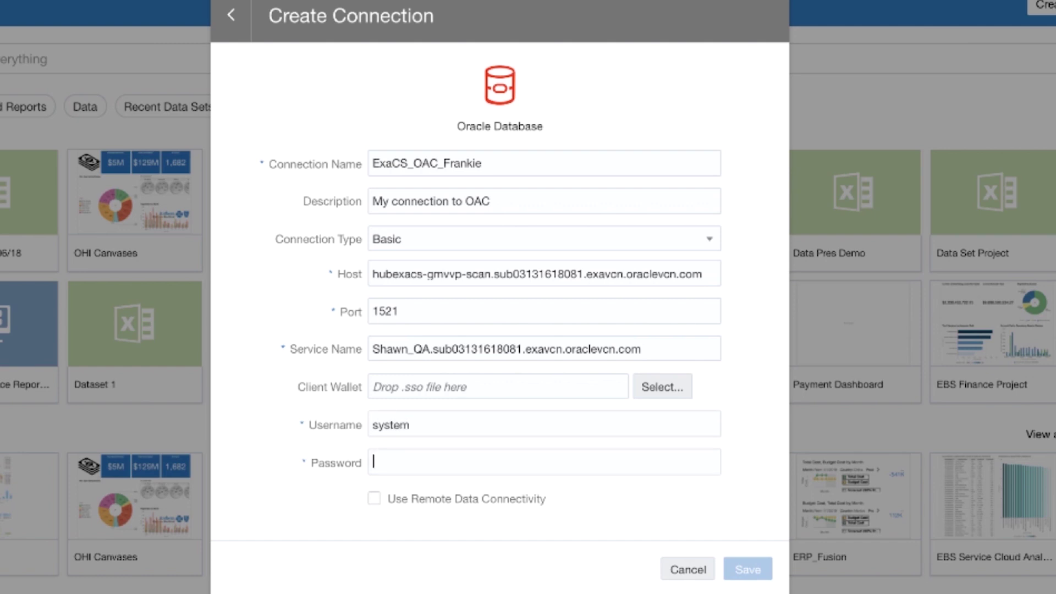
key(ctrl+v)
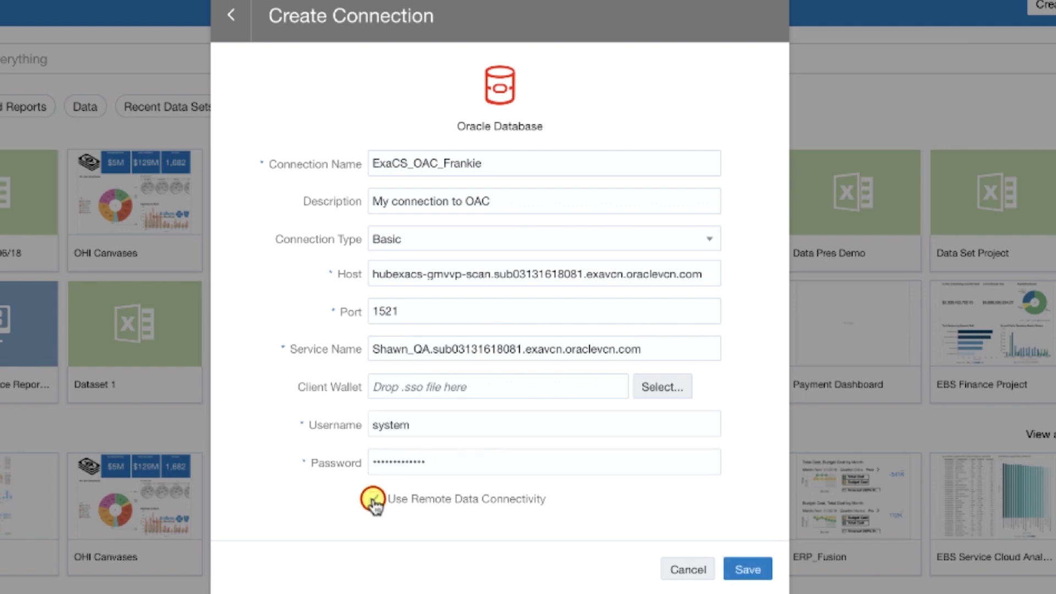
Step: Enable Use Remote Data Connectivity, save the connection, and filter Home search to Connections
click(375, 501)
click(744, 560)
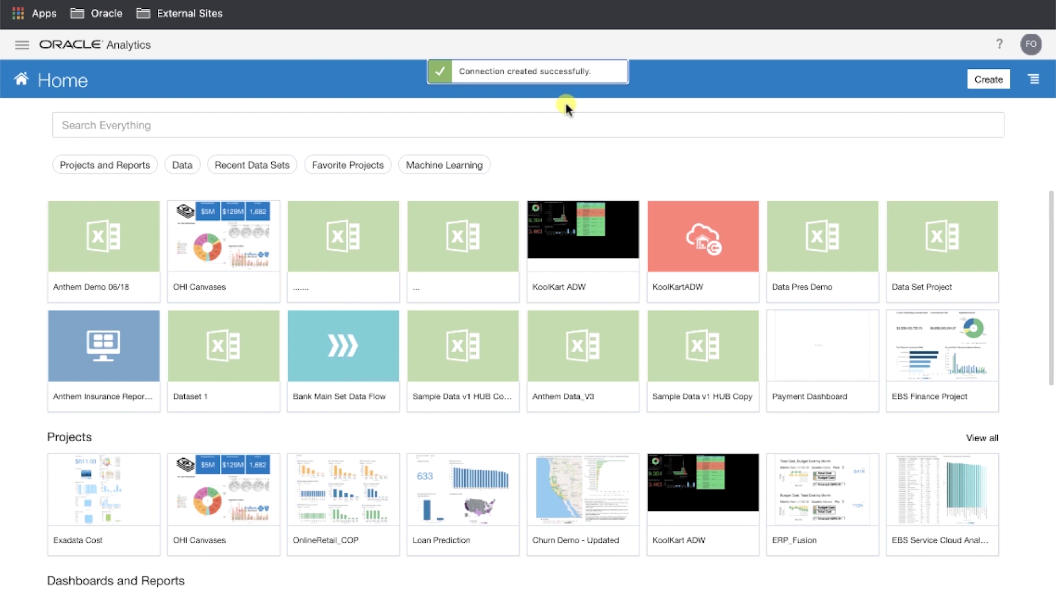
click(518, 121)
click(145, 285)
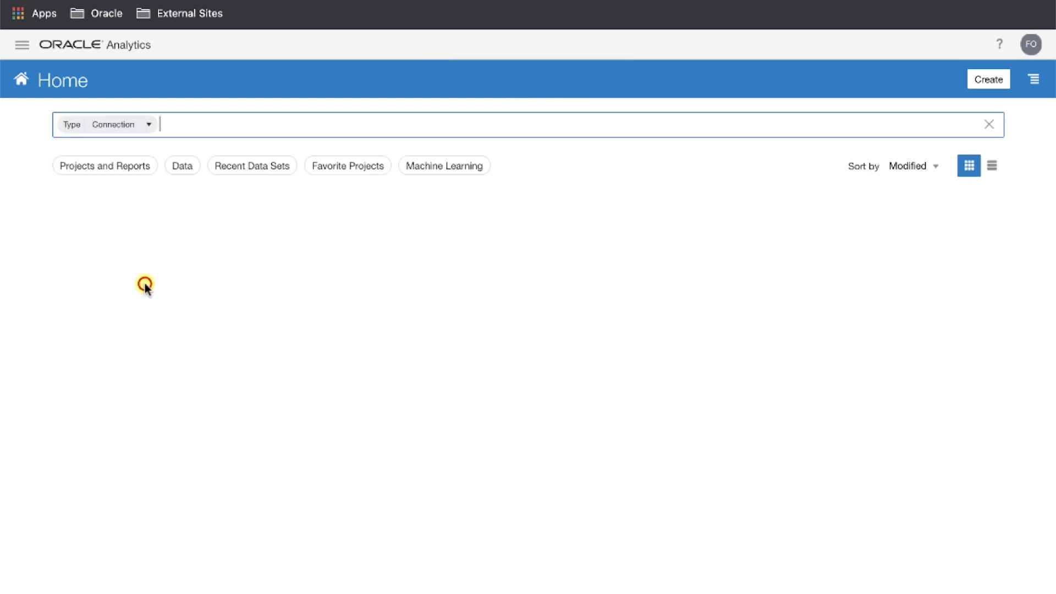